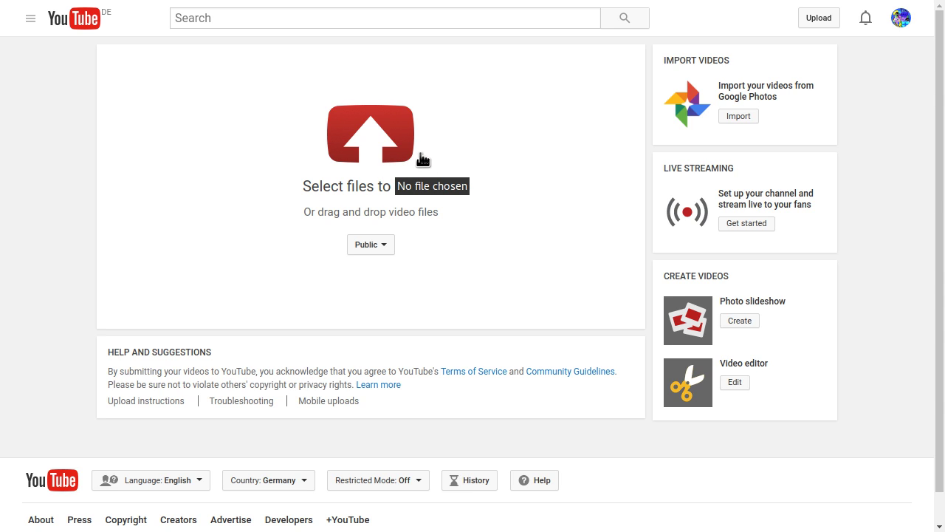
# Step: In the upload file chooser, select all four files, 0.mp4 through 3.mp4
pyautogui.click(387, 156)
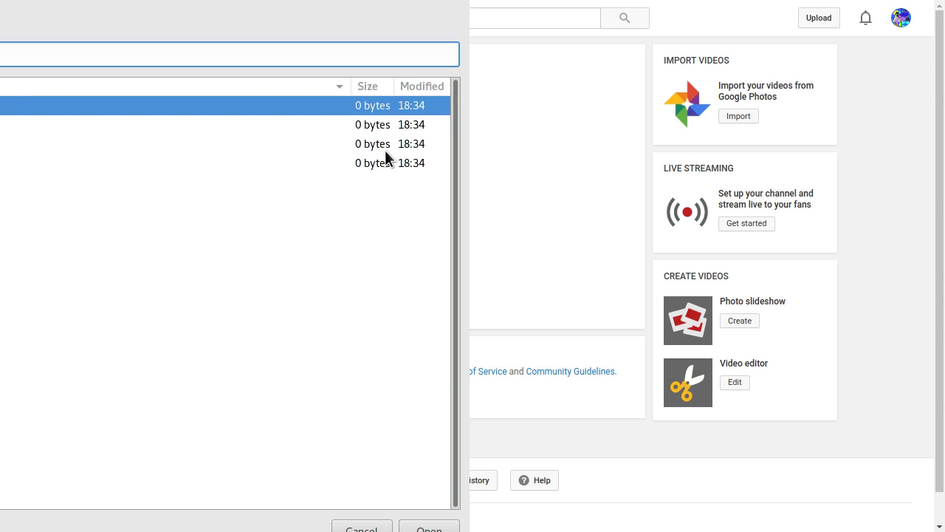
pyautogui.moveTo(26, 194); pyautogui.dragTo(170, 208)
pyautogui.click(70, 141)
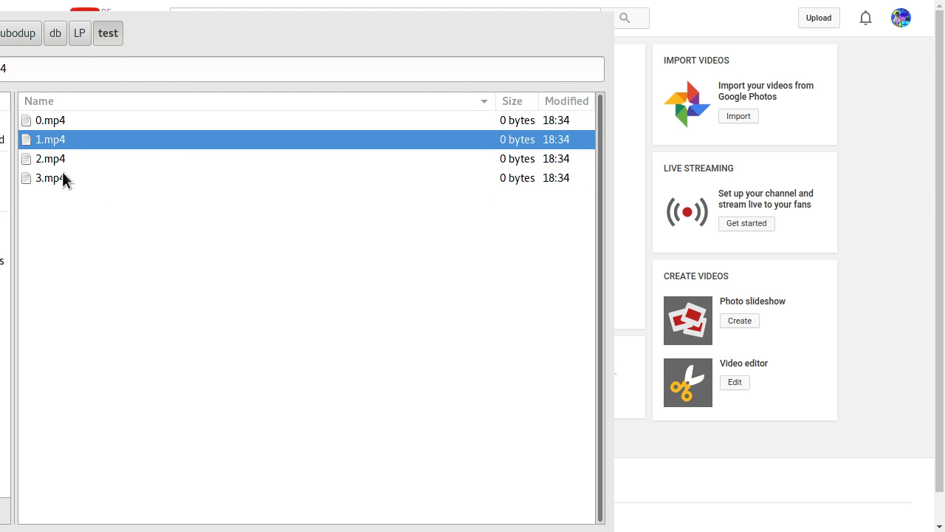
pyautogui.click(62, 177)
pyautogui.click(62, 125)
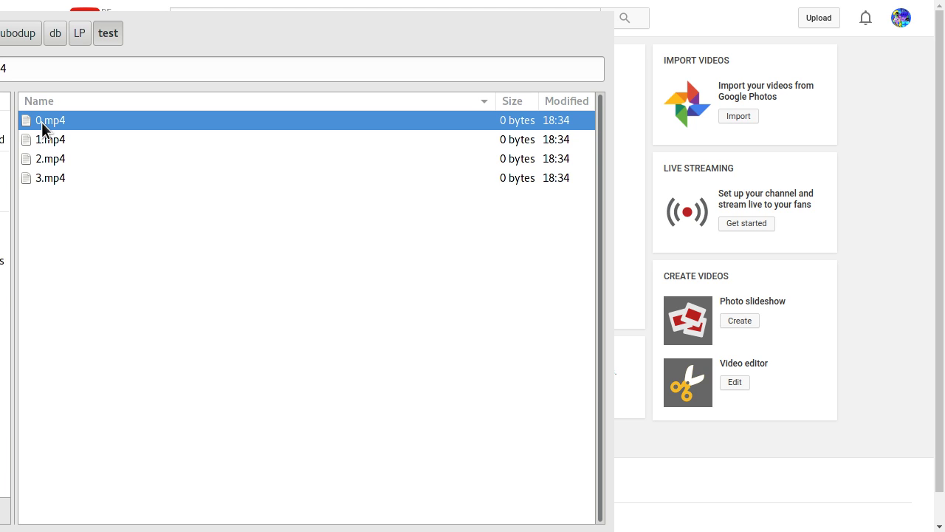
pyautogui.keyDown('shift'); pyautogui.click(41, 178); pyautogui.keyUp('shift')
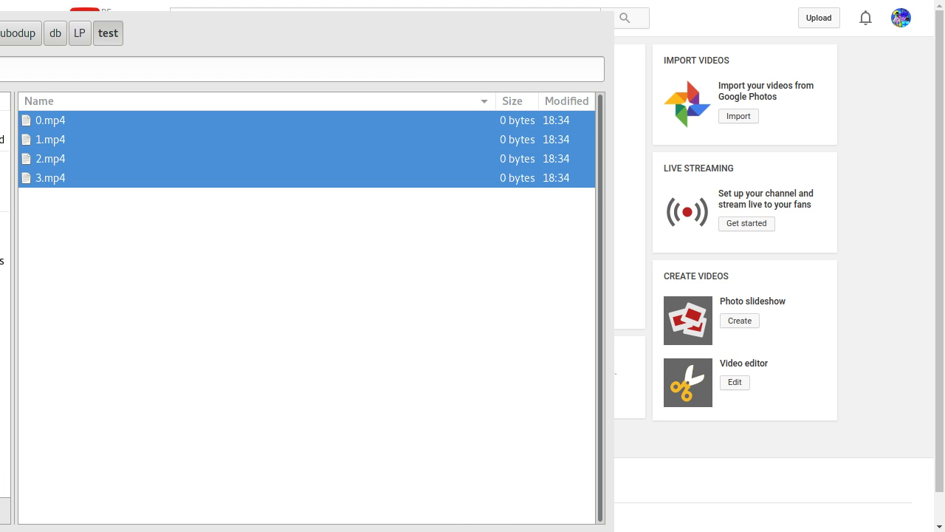
# Step: Upload the four selected files, then cancel them and reload the page
pyautogui.press('Return')
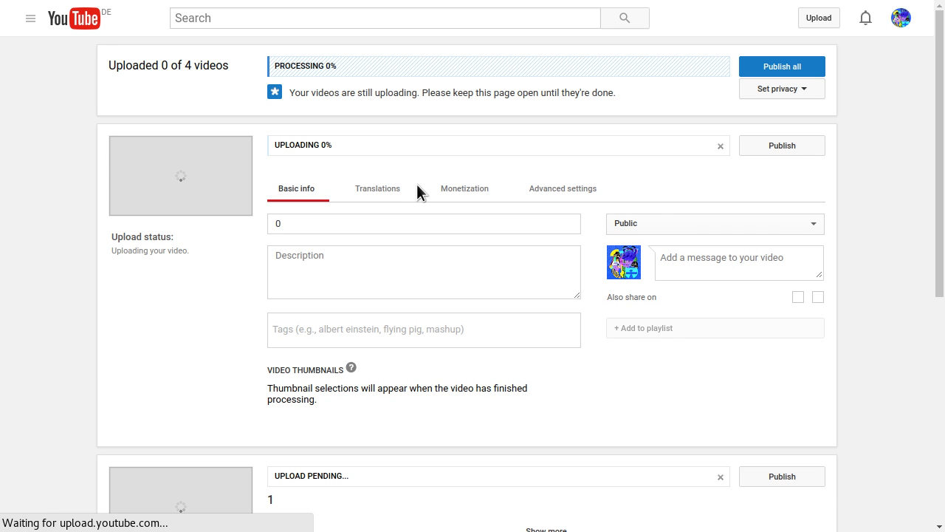
pyautogui.scroll(-1, 410, 184)
pyautogui.scroll(-4, 384, 194)
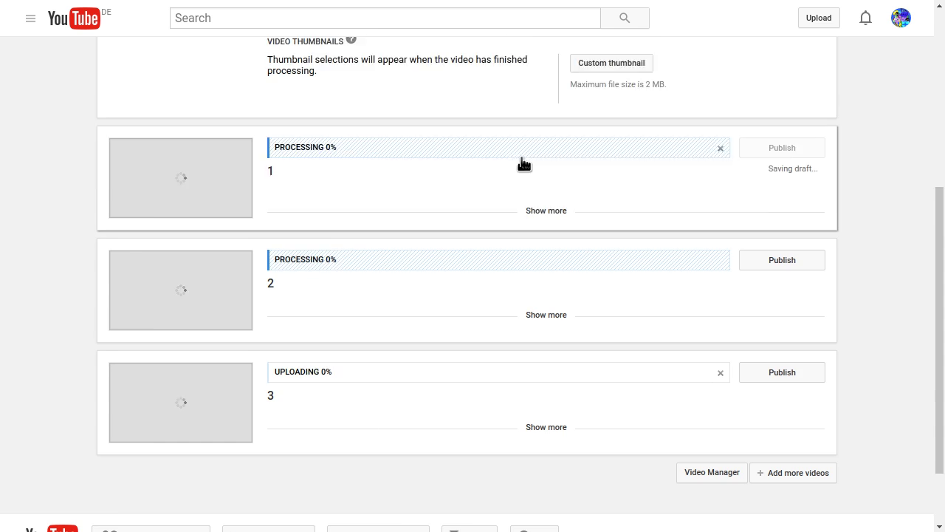
pyautogui.scroll(3, 665, 166)
pyautogui.scroll(2, 792, 170)
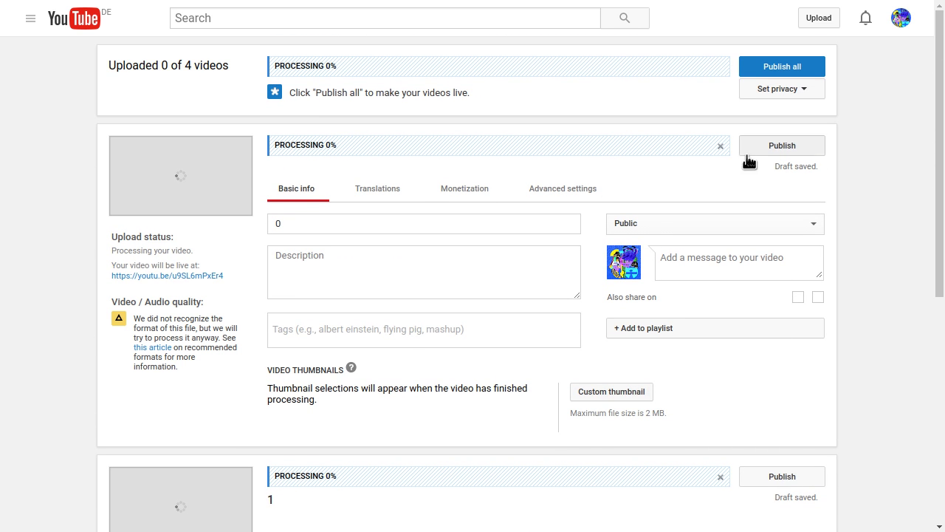
pyautogui.click(720, 146)
pyautogui.press('F5')
pyautogui.click(611, 152)
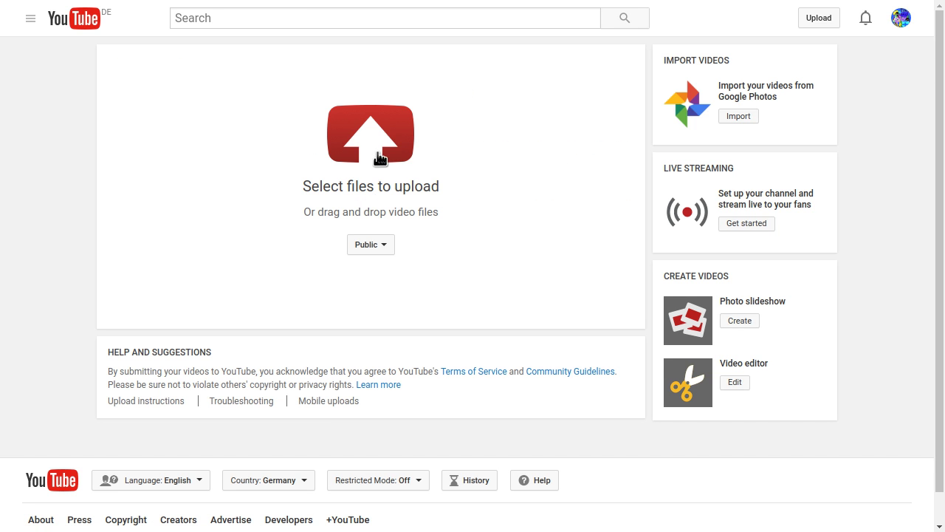
# Step: Reselect all four files, starting the range from 3.mp4, and submit them
pyautogui.click(377, 152)
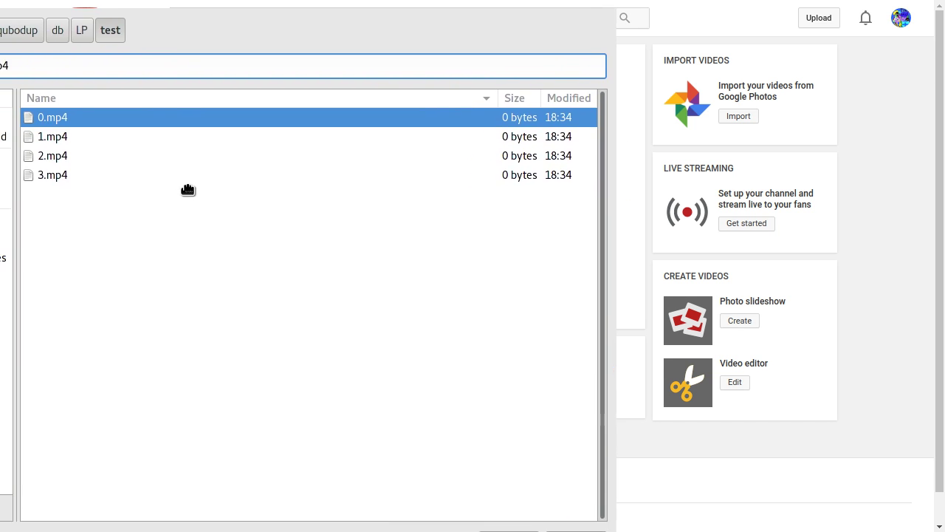
pyautogui.click(77, 157)
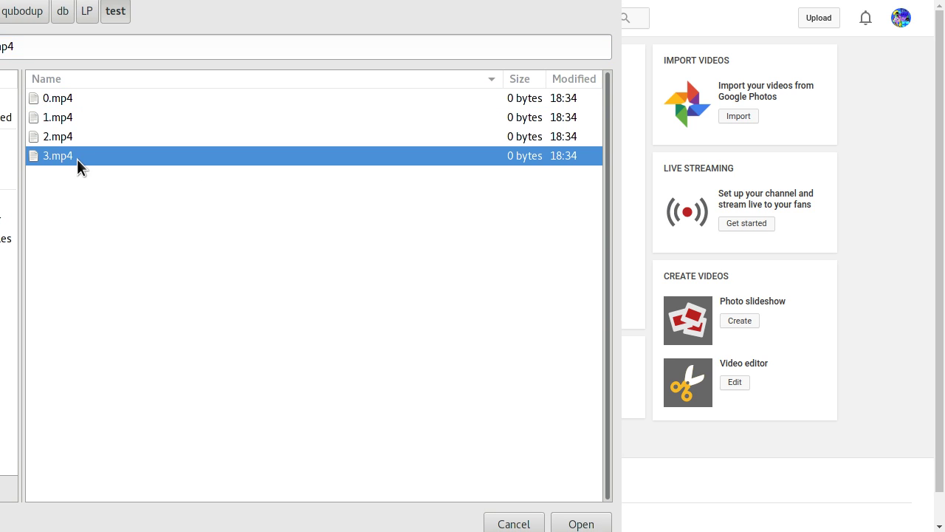
pyautogui.keyDown('shift'); pyautogui.click(59, 99); pyautogui.keyUp('shift')
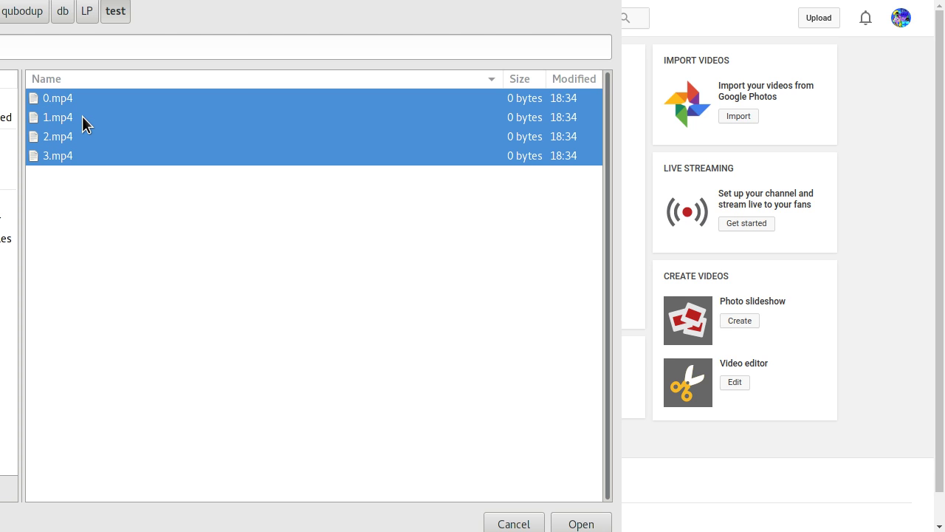
pyautogui.press('Return')
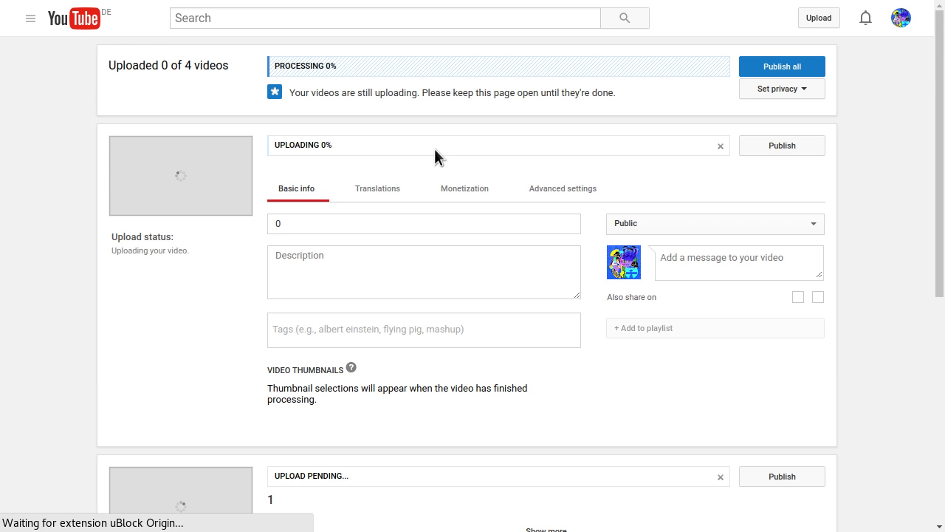
pyautogui.scroll(-1, 436, 147)
pyautogui.scroll(-2, 437, 148)
pyautogui.scroll(-3, 513, 280)
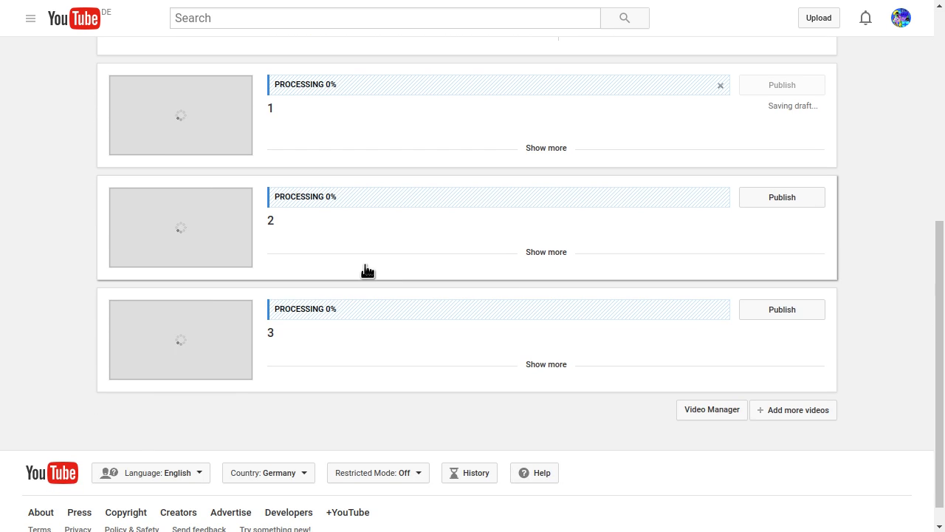
pyautogui.scroll(2, 367, 271)
pyautogui.scroll(2, 364, 270)
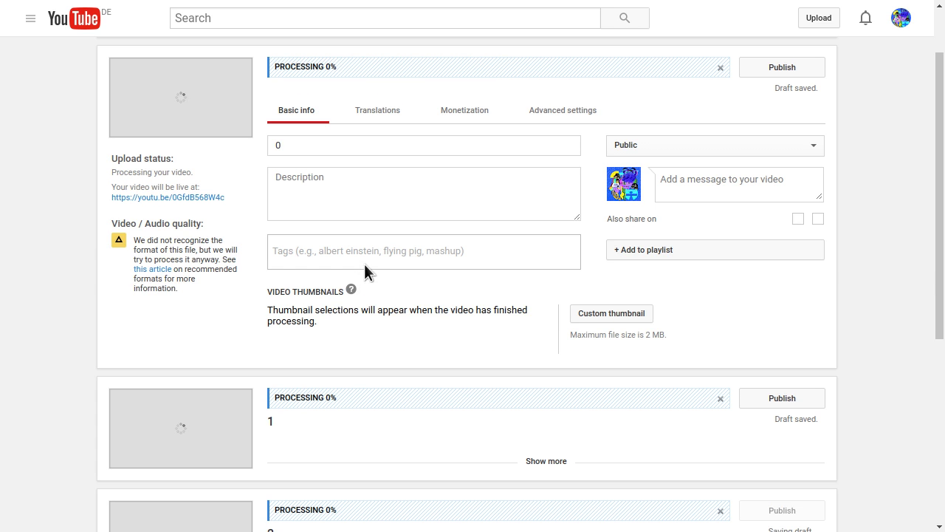
# Step: Reload the upload page and confirm discarding the queued uploads
pyautogui.press('F5')
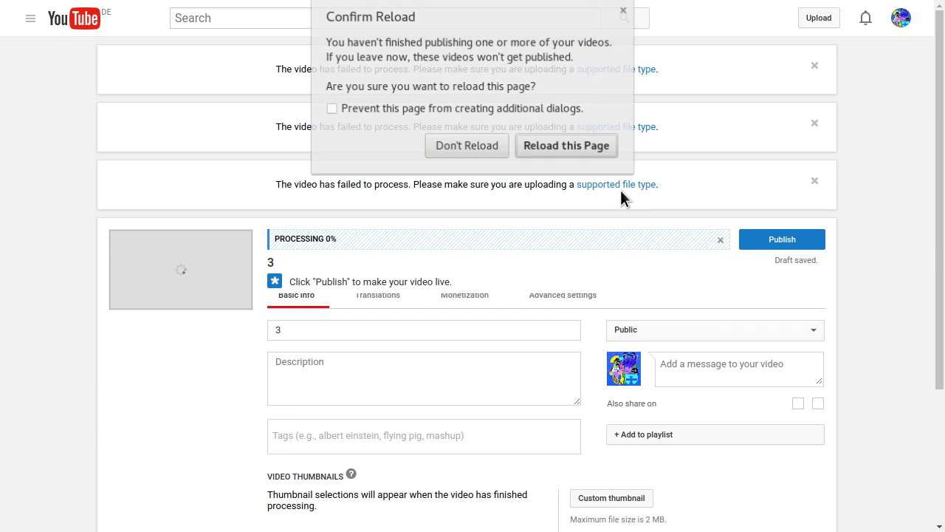
pyautogui.press('Return')
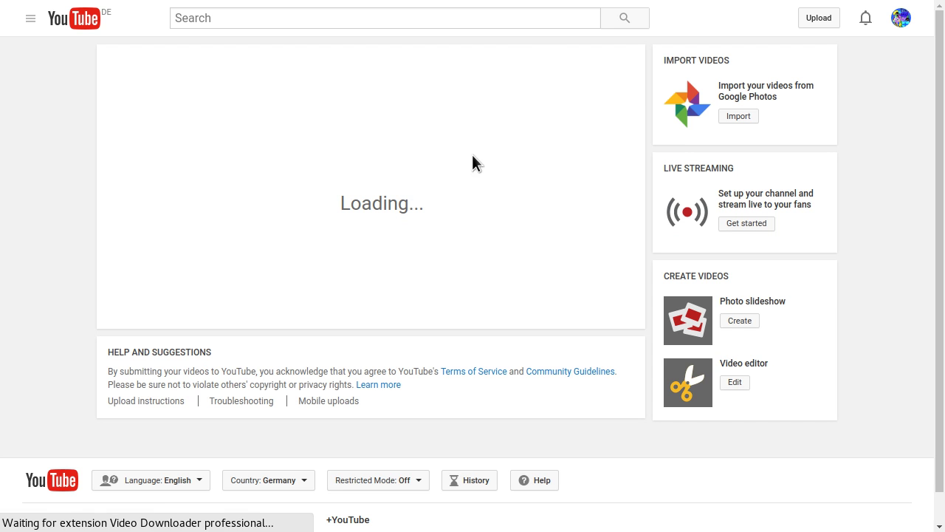
# Step: Sort files by name descending, then select 0.mp4, 1.mp4, 2.mp4, 3.mp4 and submit
pyautogui.click(360, 164)
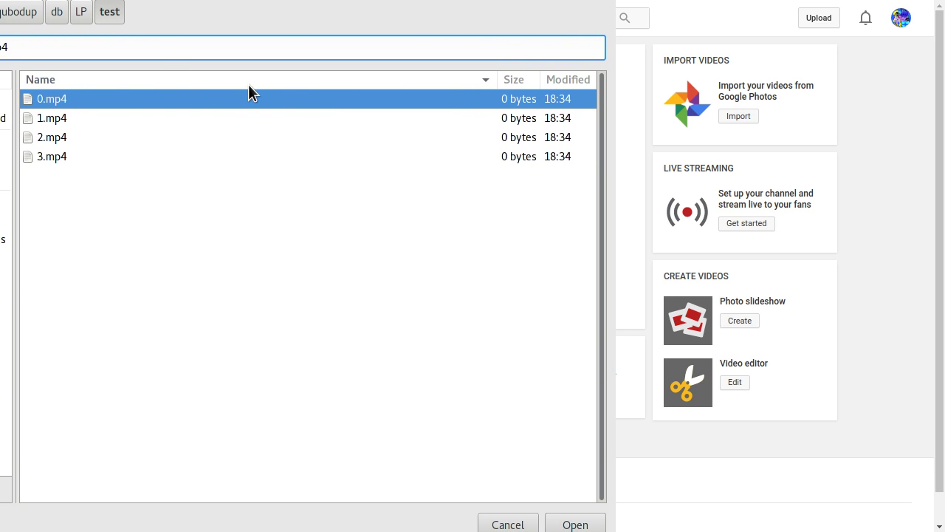
pyautogui.click(115, 74)
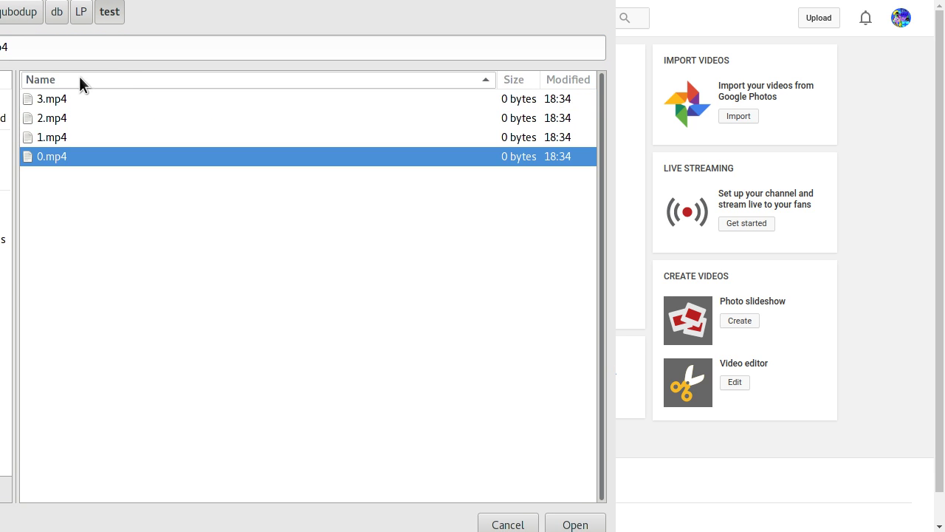
pyautogui.click(70, 131)
pyautogui.click(53, 148)
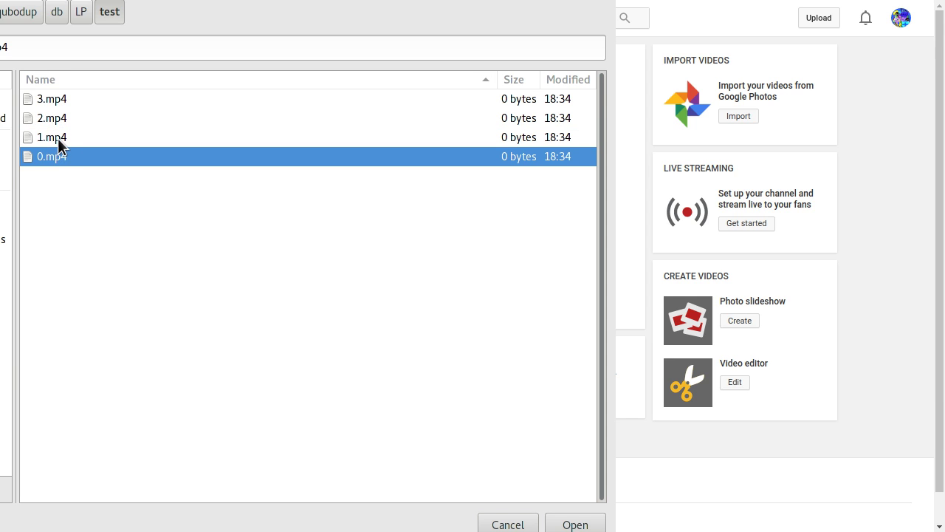
pyautogui.keyDown('shift'); pyautogui.click(53, 142); pyautogui.keyUp('shift')
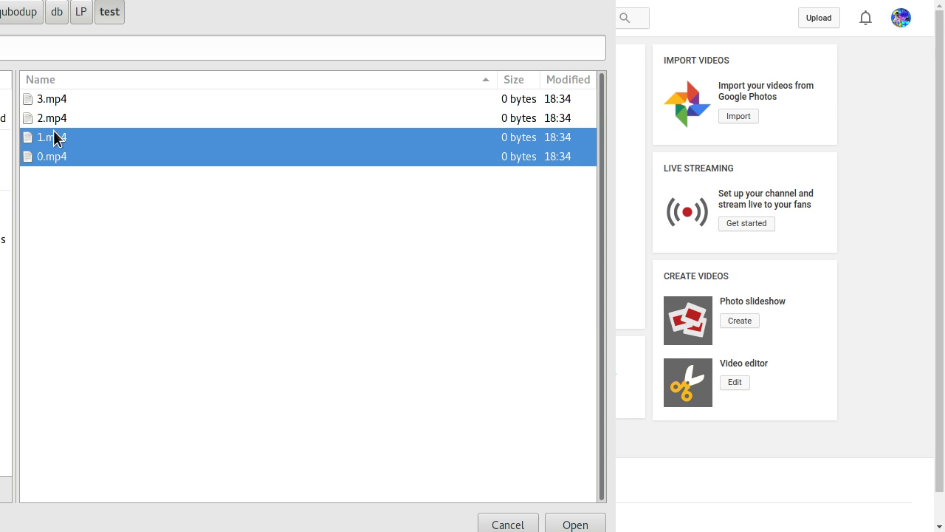
pyautogui.keyDown('shift'); pyautogui.click(53, 128); pyautogui.keyUp('shift')
pyautogui.keyDown('shift'); pyautogui.click(53, 99); pyautogui.keyUp('shift')
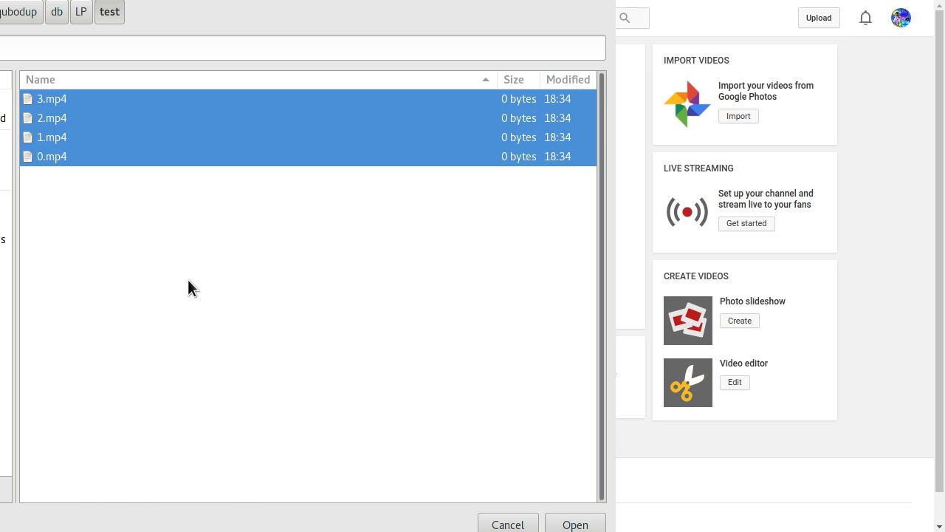
pyautogui.press('Return')
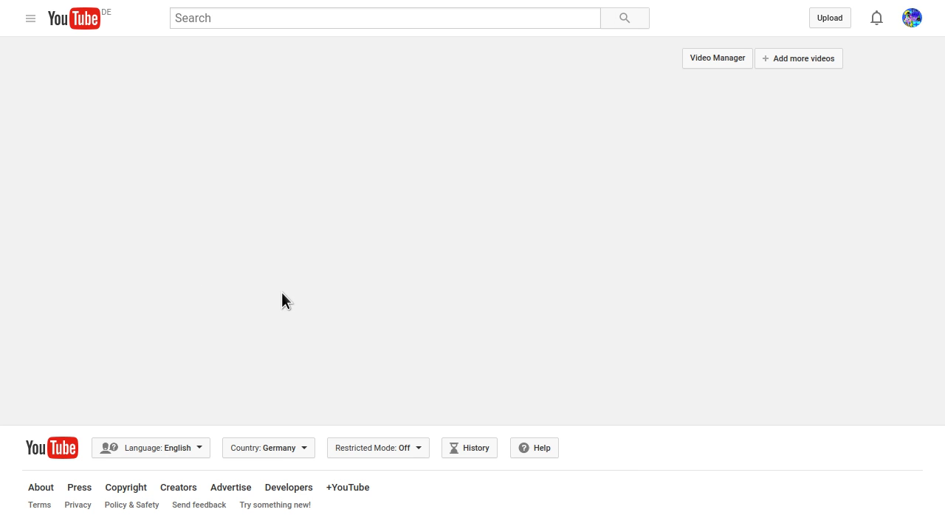
pyautogui.scroll(-1, 295, 221)
pyautogui.scroll(-2, 306, 165)
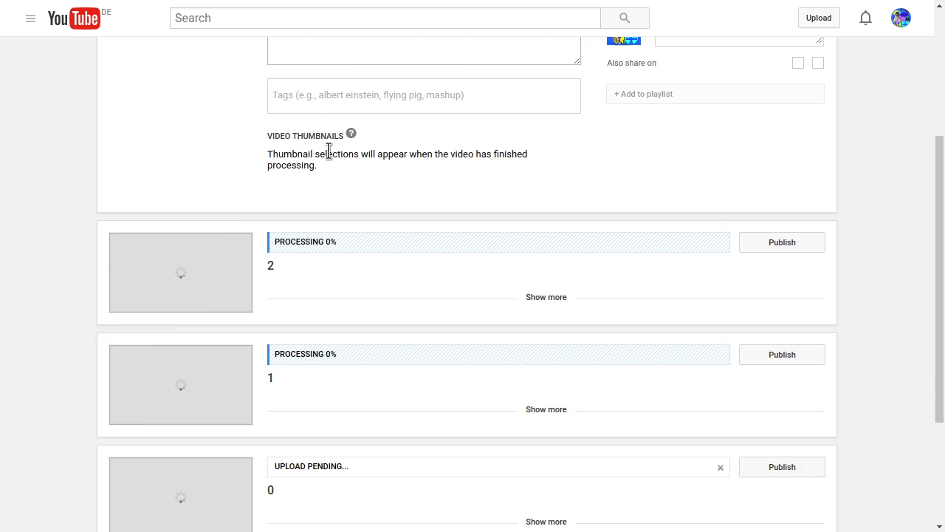
pyautogui.scroll(-3, 327, 152)
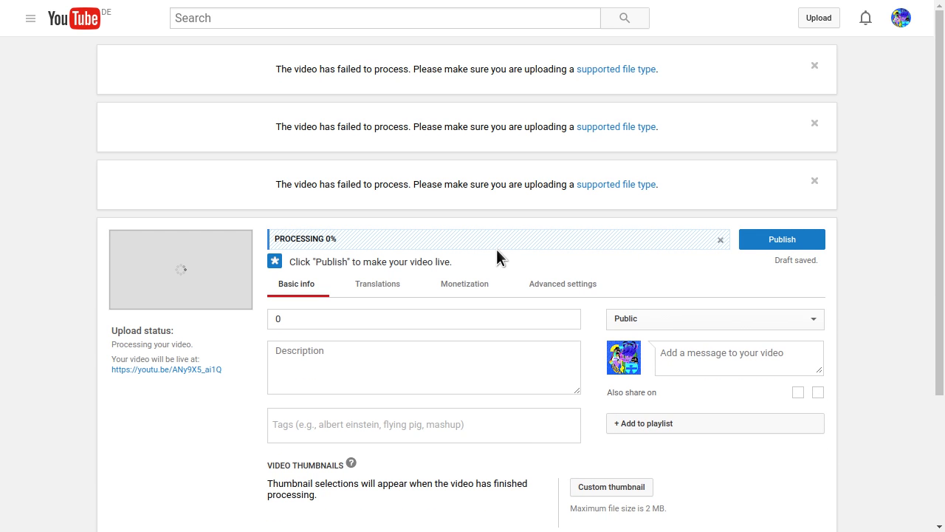
# Step: Reload the upload page with F5, confirming you want to leave the page
pyautogui.press('F5')
pyautogui.press('Return')
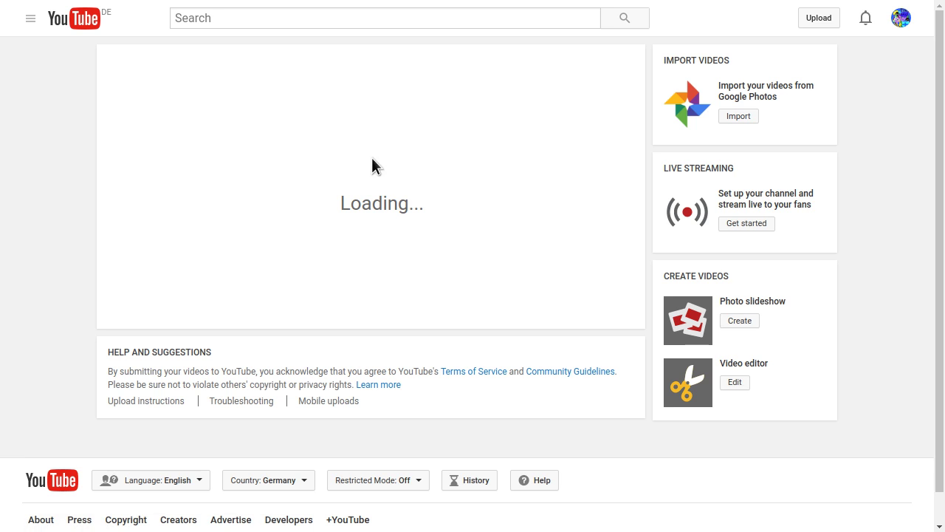
pyautogui.click(369, 166)
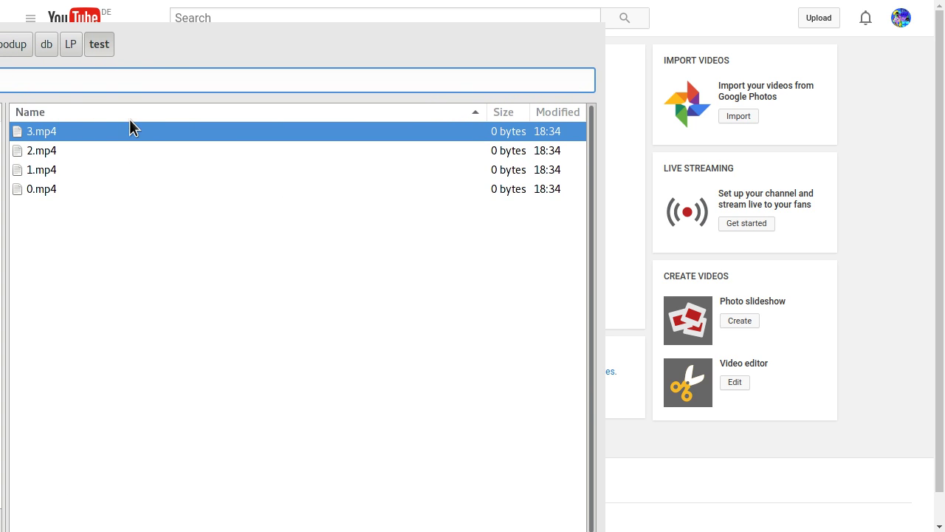
# Step: Sort files by name ascending and select only 2.mp4 and 0.mp4
pyautogui.click(133, 113)
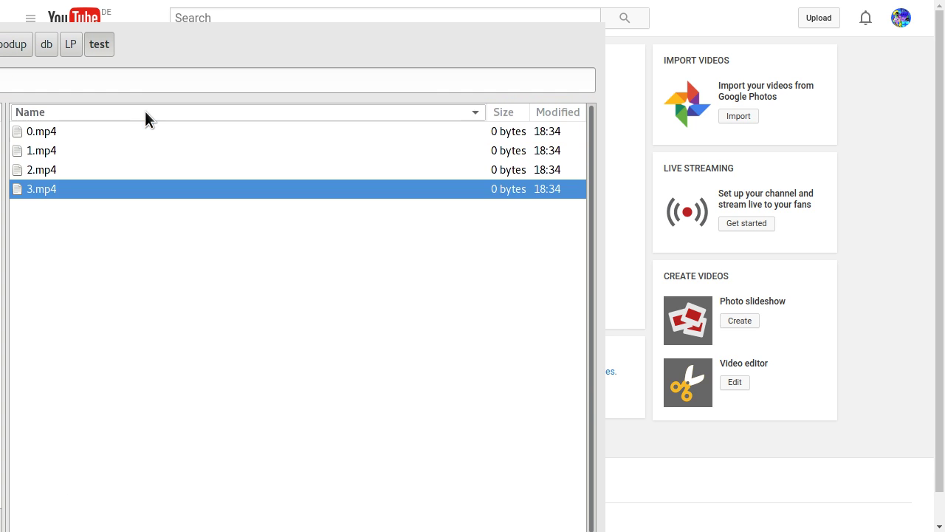
pyautogui.click(42, 138)
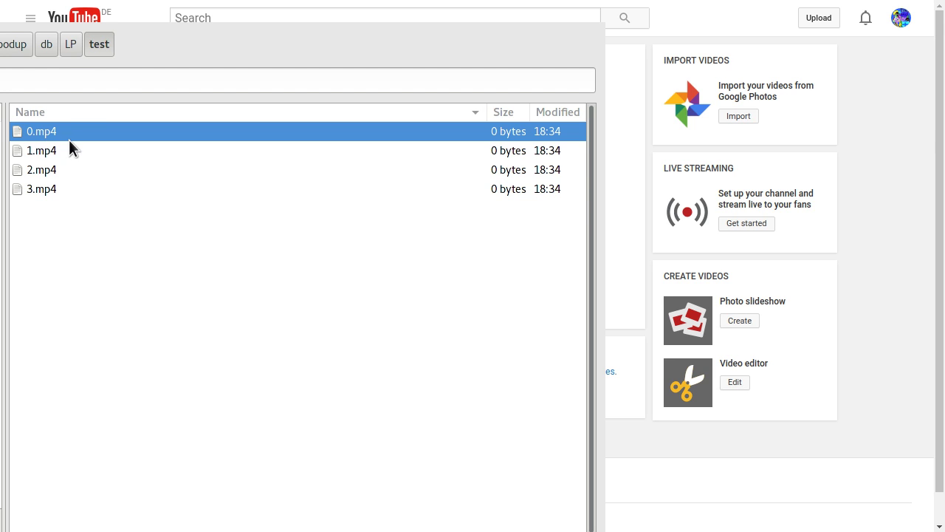
pyautogui.keyDown('ctrl'); pyautogui.click(52, 174); pyautogui.keyUp('ctrl')
pyautogui.keyDown('ctrl'); pyautogui.click(52, 189); pyautogui.keyUp('ctrl')
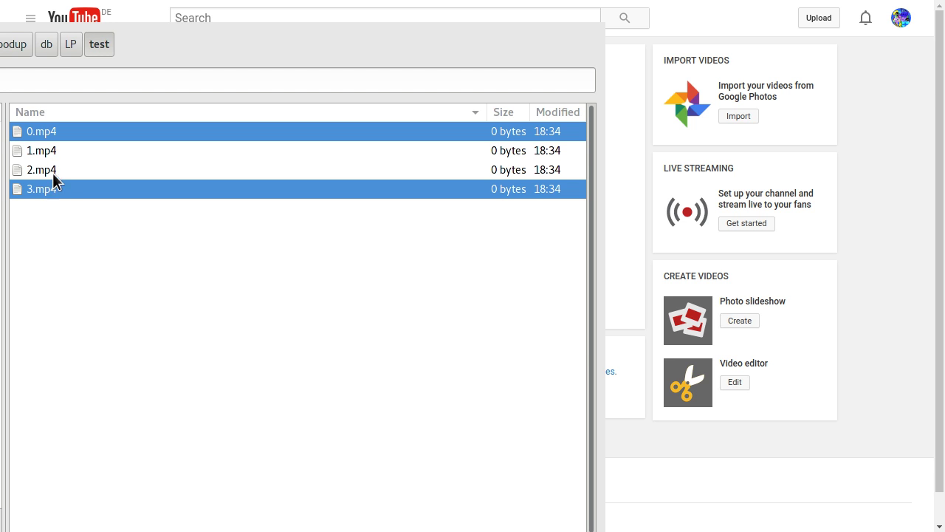
pyautogui.click(53, 172)
pyautogui.keyDown('ctrl'); pyautogui.click(58, 133); pyautogui.keyUp('ctrl')
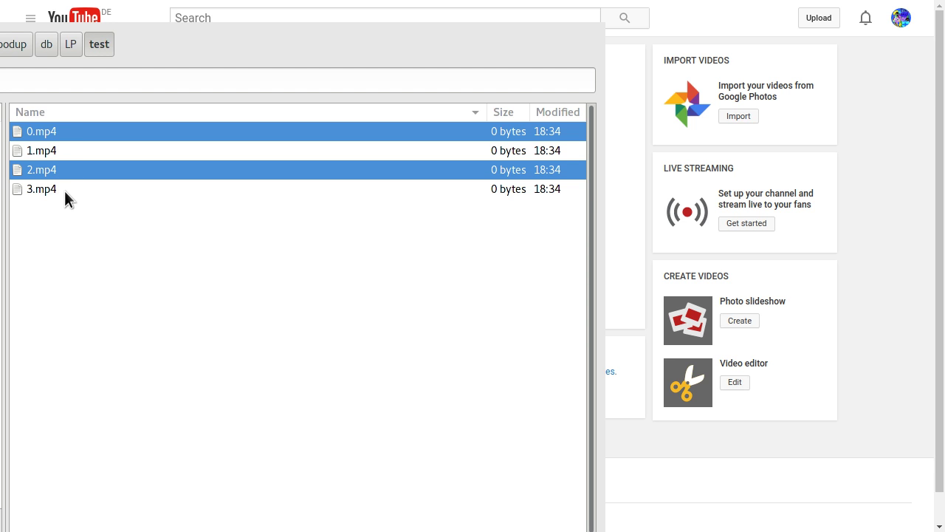
# Step: Submit 0.mp4 and 2.mp4 and wait until both show failed-to-process notices
pyautogui.press('Return')
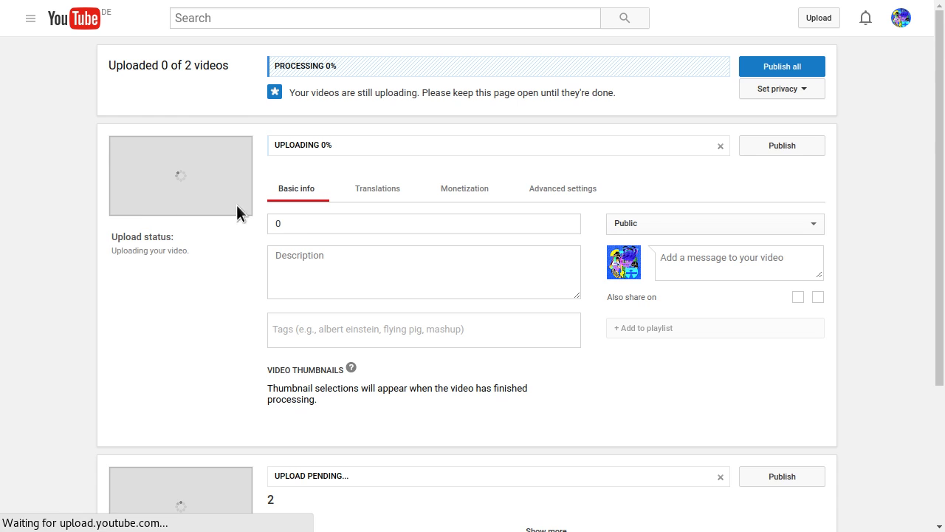
pyautogui.scroll(-3, 294, 311)
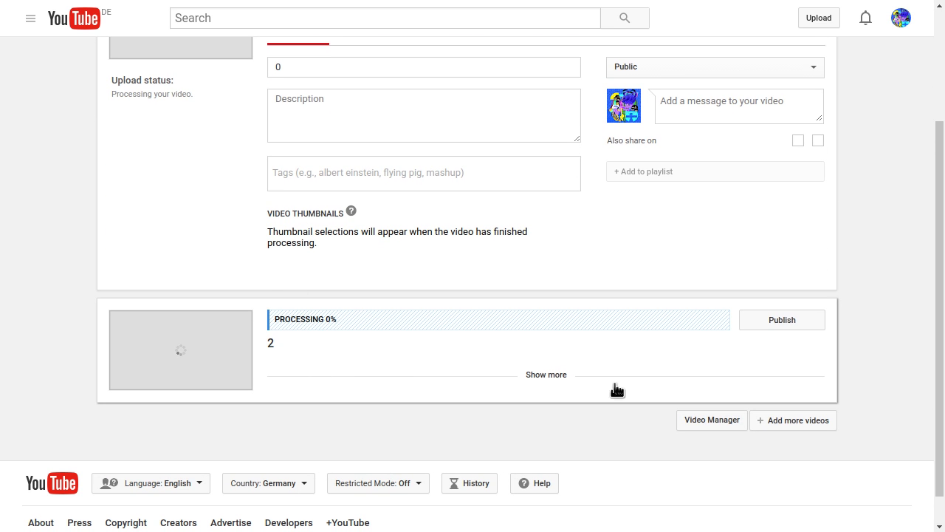
pyautogui.scroll(3, 640, 347)
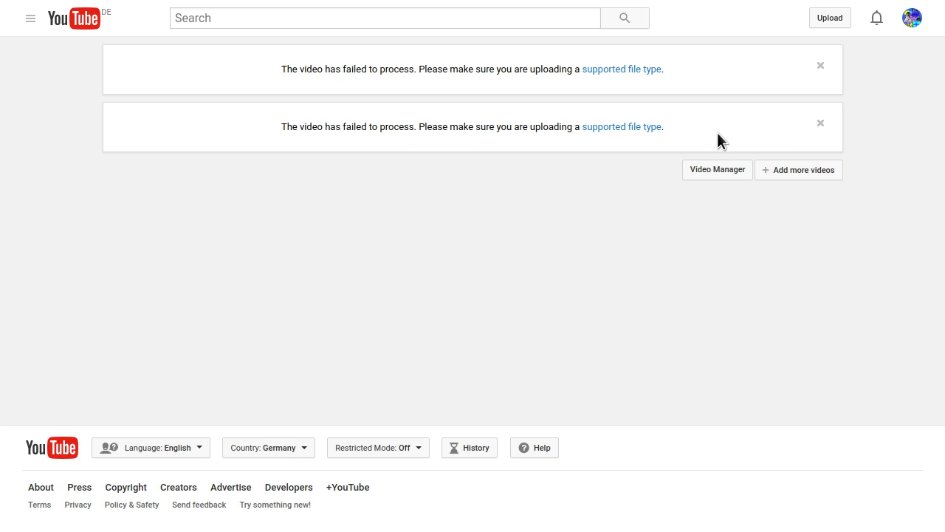
# Step: From Add more videos, sort the file chooser by modification time, 3.mp4 first
pyautogui.click(801, 177)
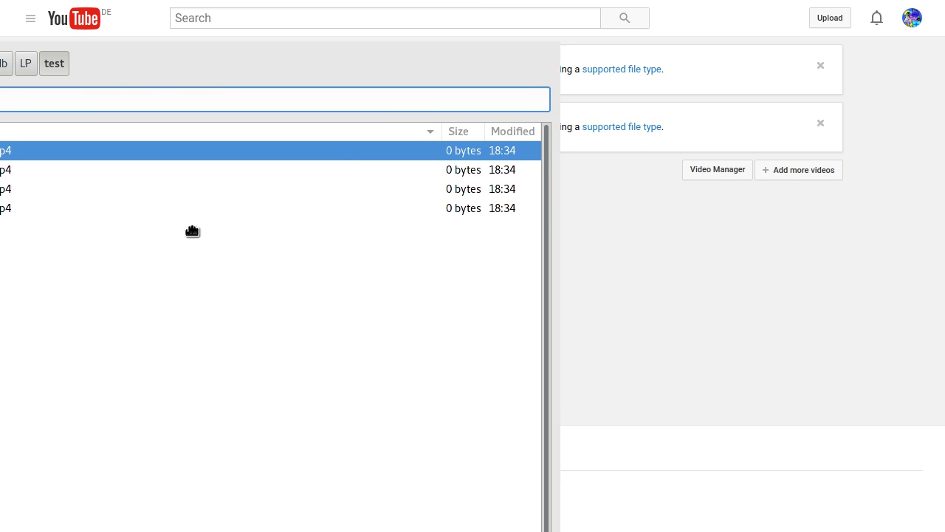
pyautogui.moveTo(192, 232); pyautogui.dragTo(243, 203)
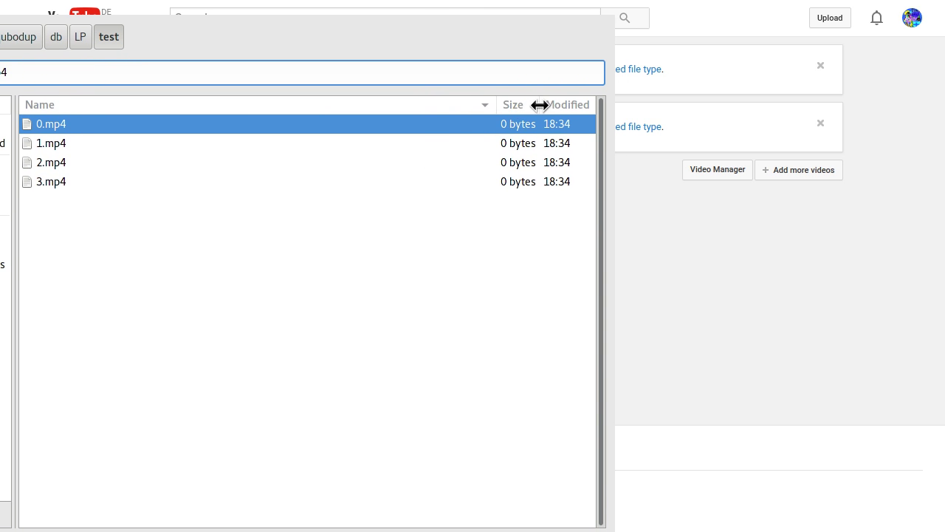
pyautogui.click(565, 106)
pyautogui.click(565, 106)
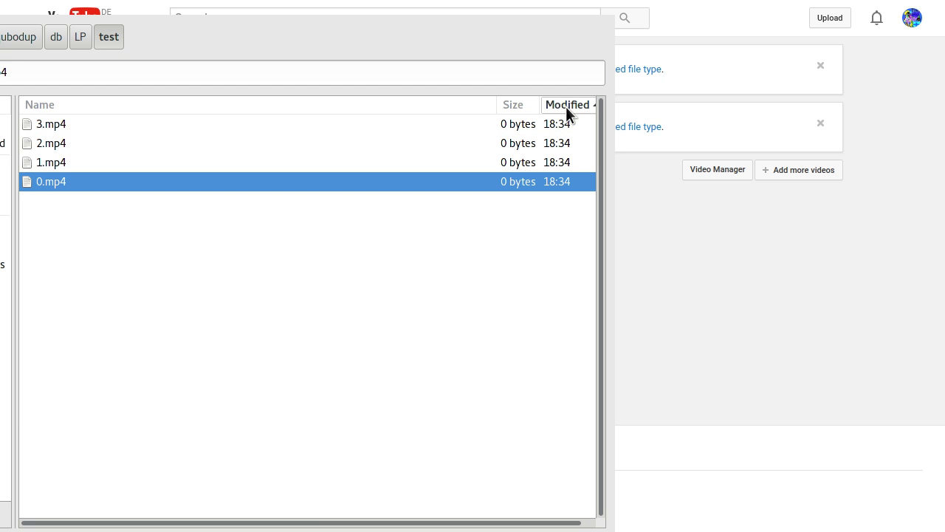
pyautogui.click(565, 106)
pyautogui.click(566, 107)
pyautogui.click(566, 107)
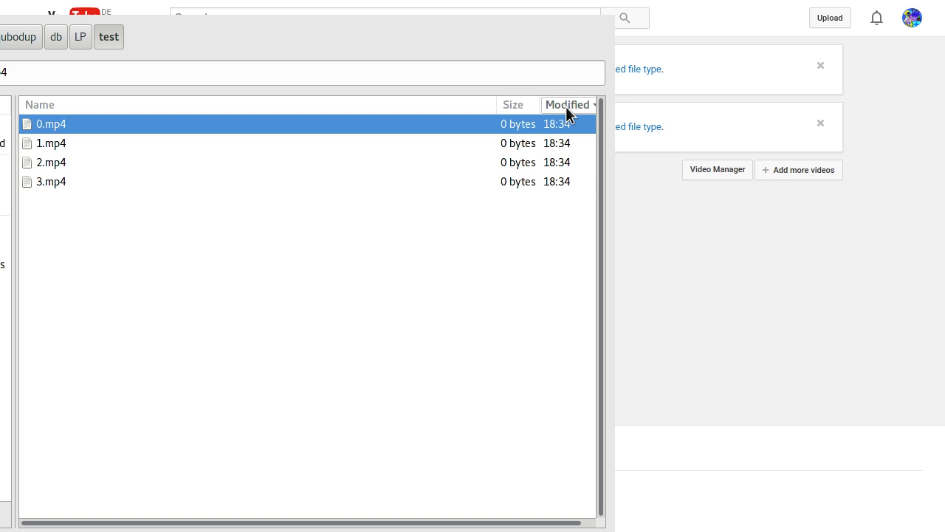
pyautogui.click(565, 106)
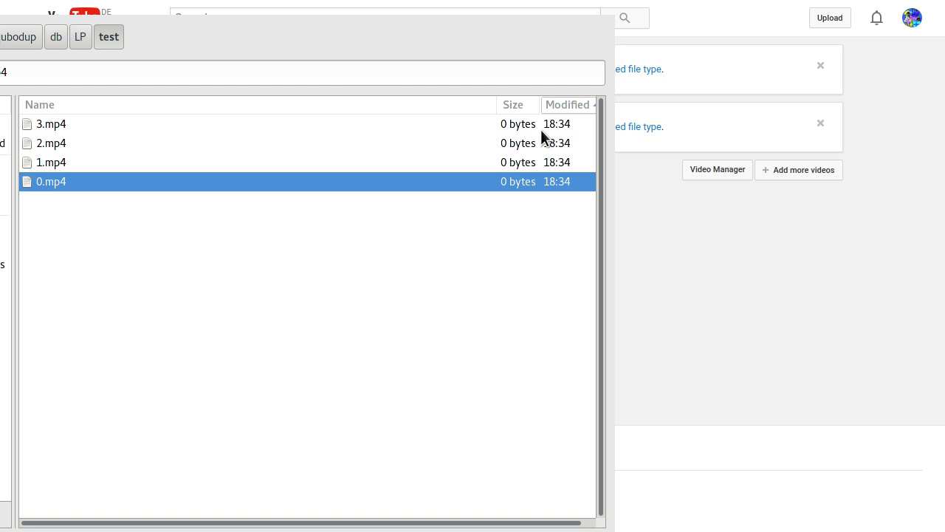
pyautogui.click(573, 106)
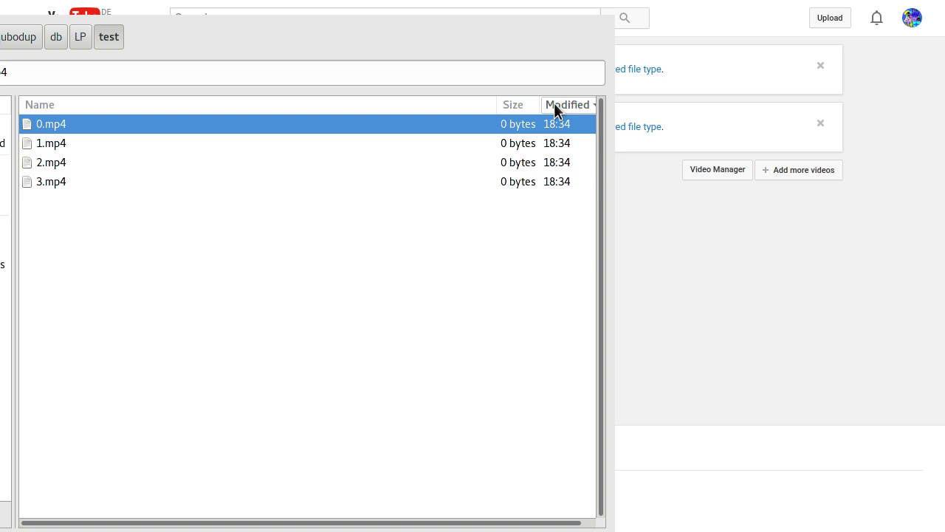
pyautogui.click(566, 106)
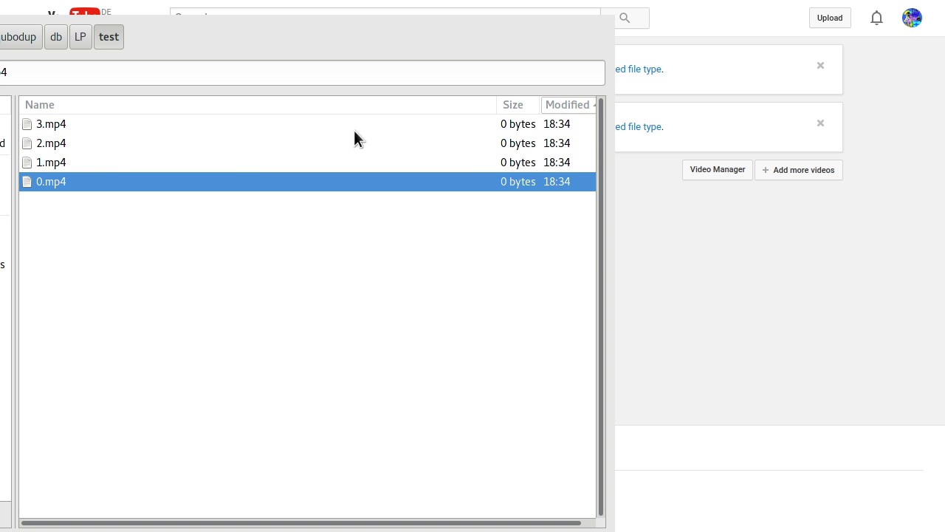
# Step: Select 1.mp4 and 2.mp4 and submit them for upload
pyautogui.click(116, 164)
pyautogui.keyDown('shift'); pyautogui.click(77, 142); pyautogui.keyUp('shift')
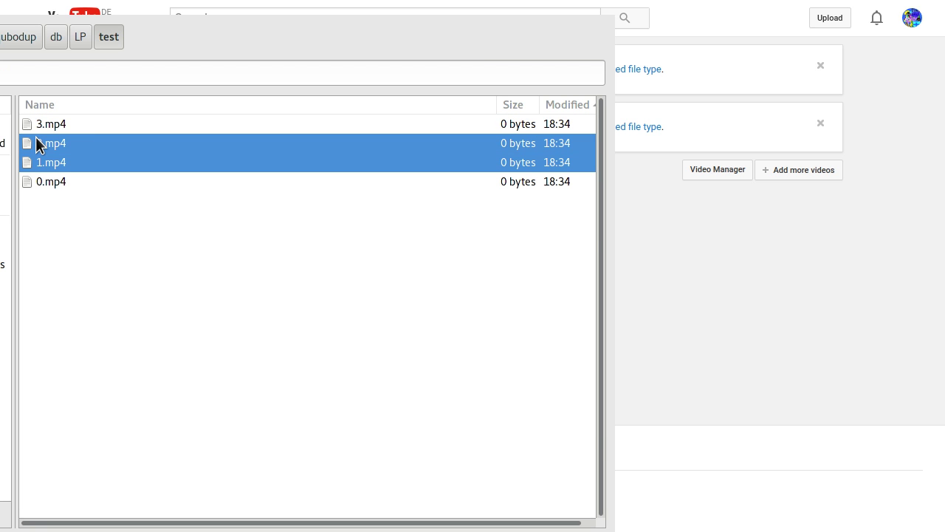
pyautogui.press('Return')
pyautogui.scroll(-2, 213, 182)
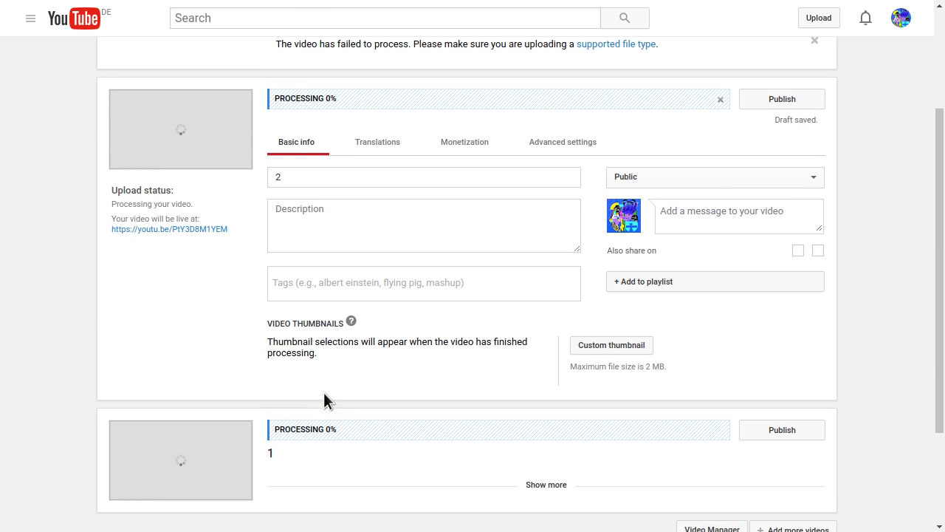
pyautogui.scroll(-2, 327, 401)
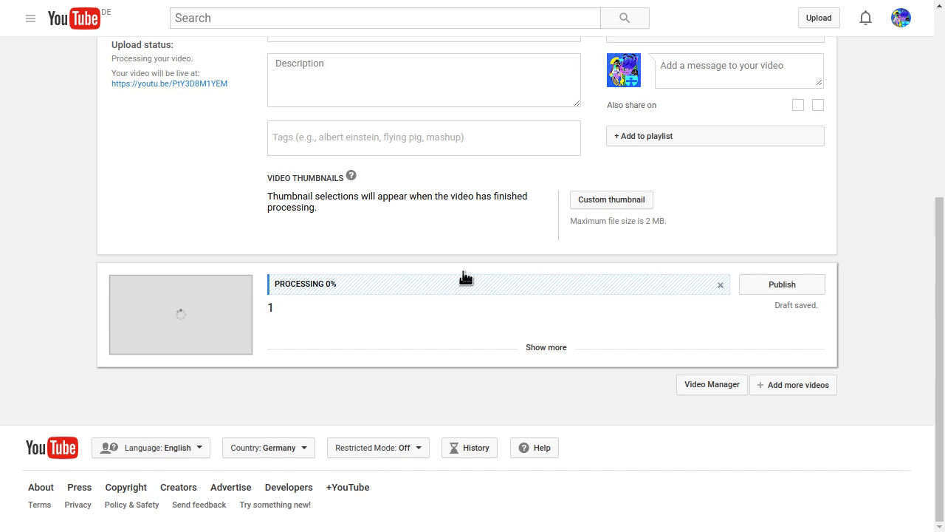